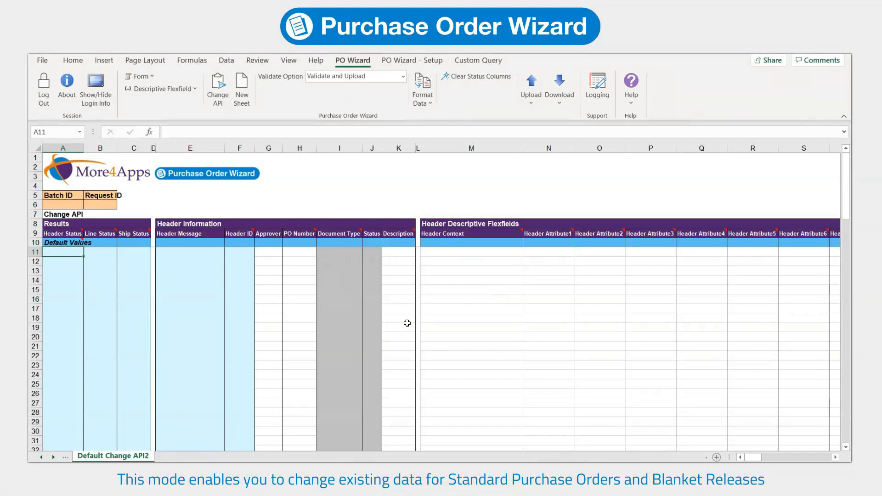
# Step: Open the User Guide from the Setup sheet and look up which columns can be updated
pyautogui.click(42, 458)
pyautogui.click(41, 457)
pyautogui.click(42, 457)
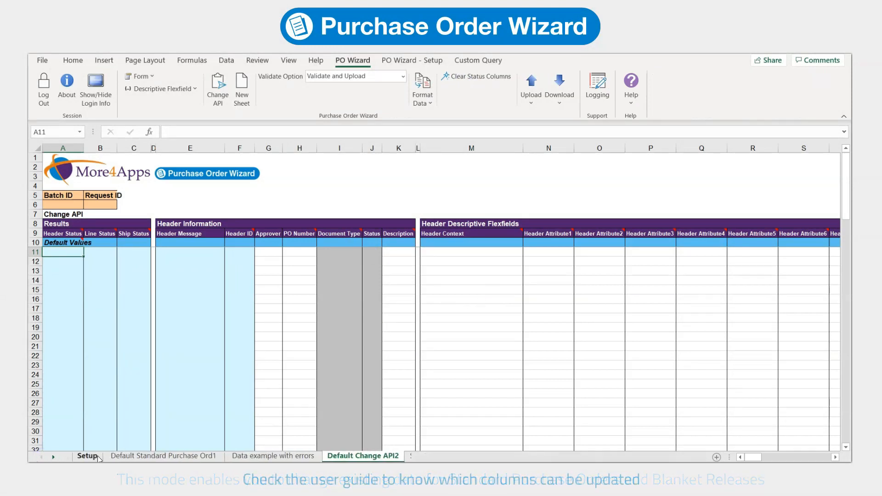
pyautogui.click(94, 456)
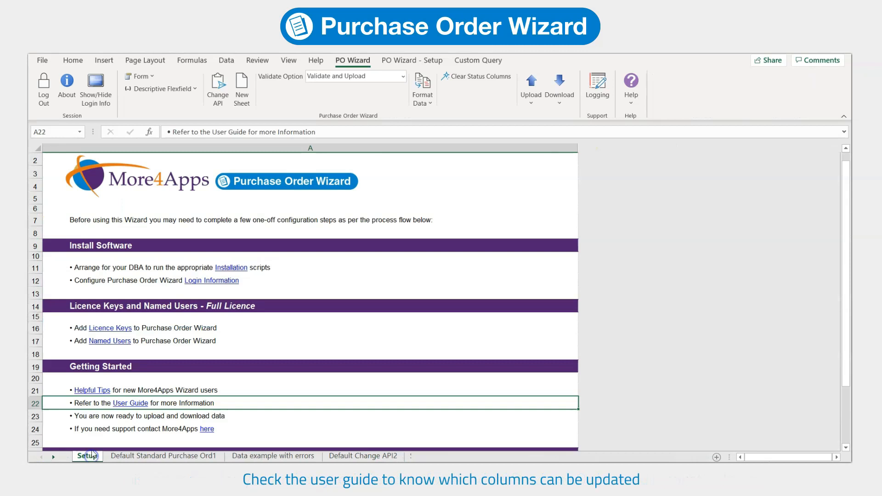
pyautogui.click(133, 404)
pyautogui.click(33, 178)
pyautogui.click(76, 217)
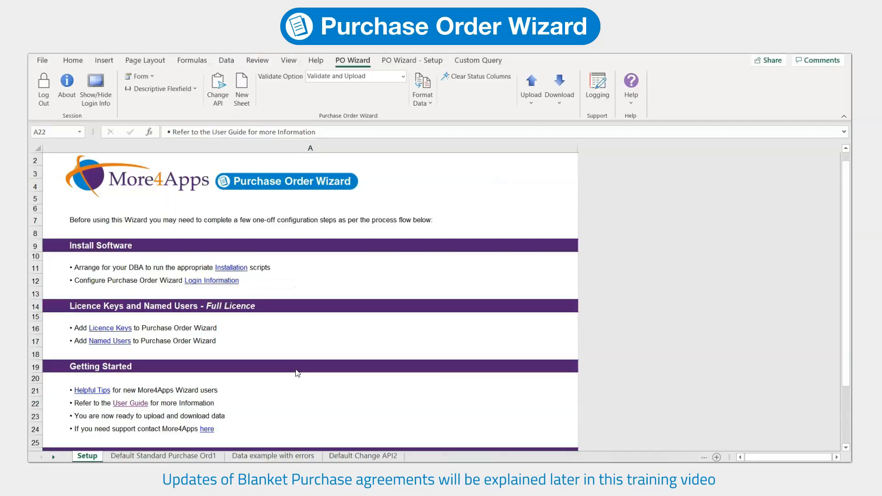
# Step: Open the Download Form for the Default Change API2 sheet and pick a buyer from a search for St%
pyautogui.click(345, 456)
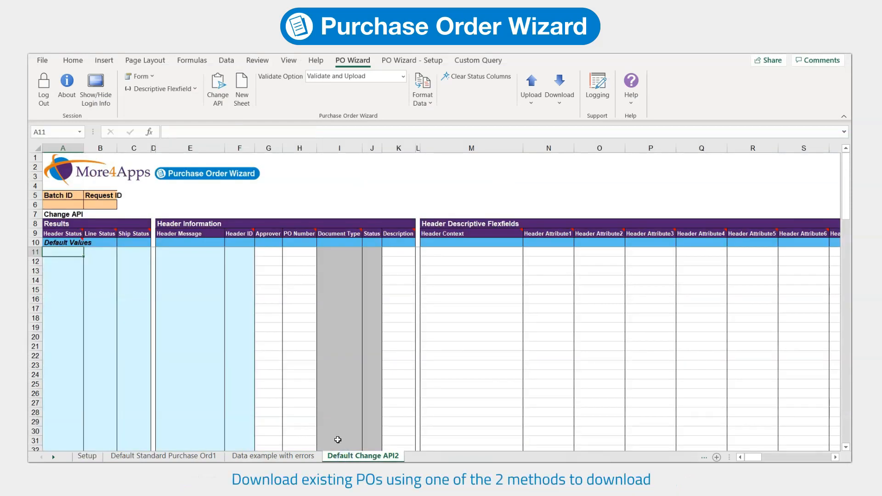
pyautogui.click(559, 99)
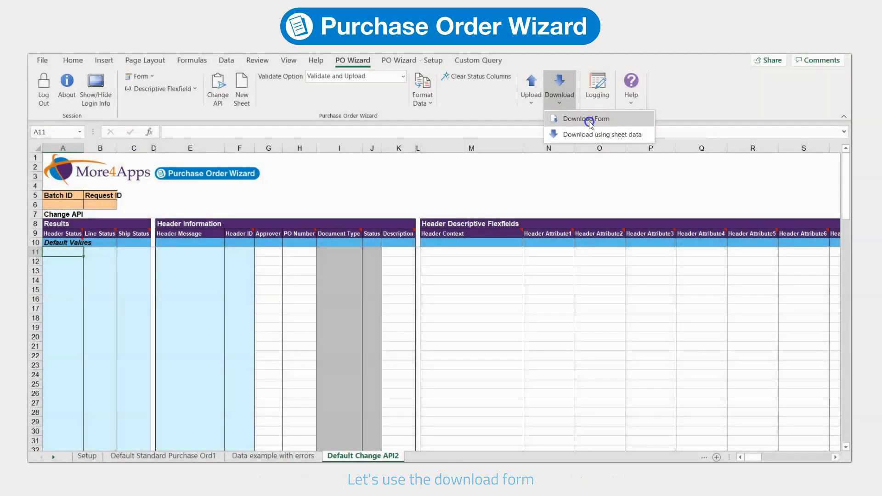
pyautogui.click(560, 124)
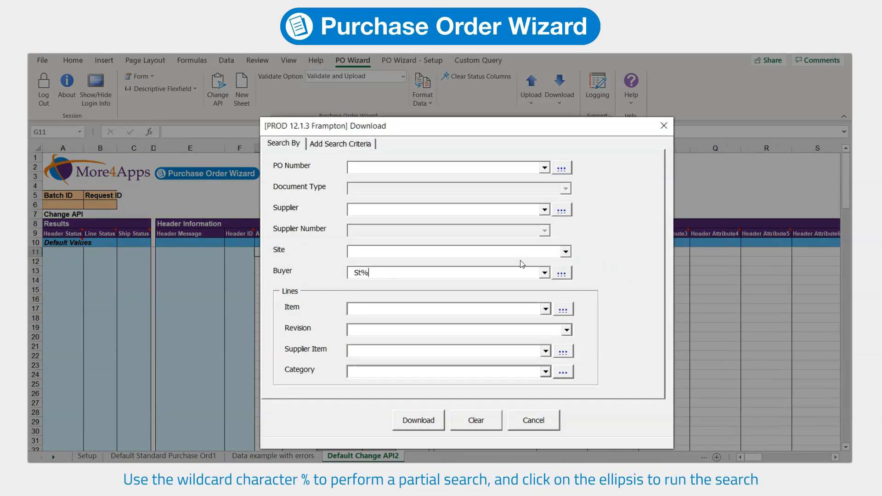
pyautogui.click(561, 274)
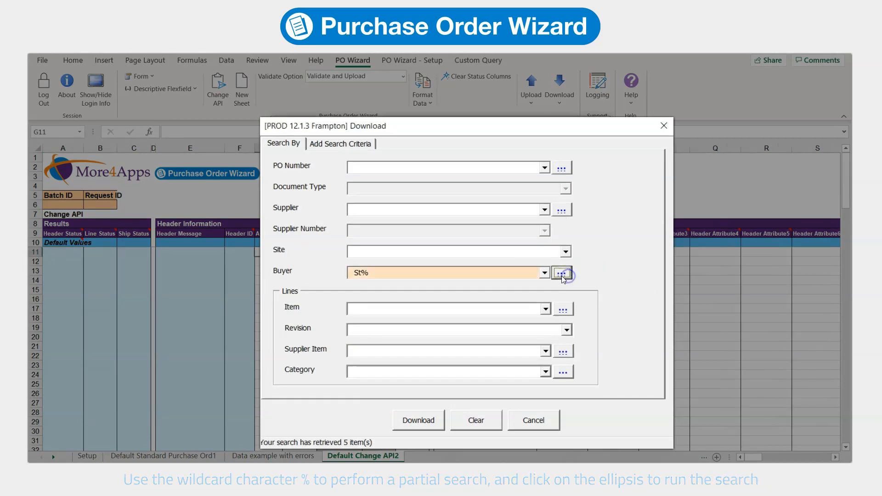
pyautogui.click(535, 299)
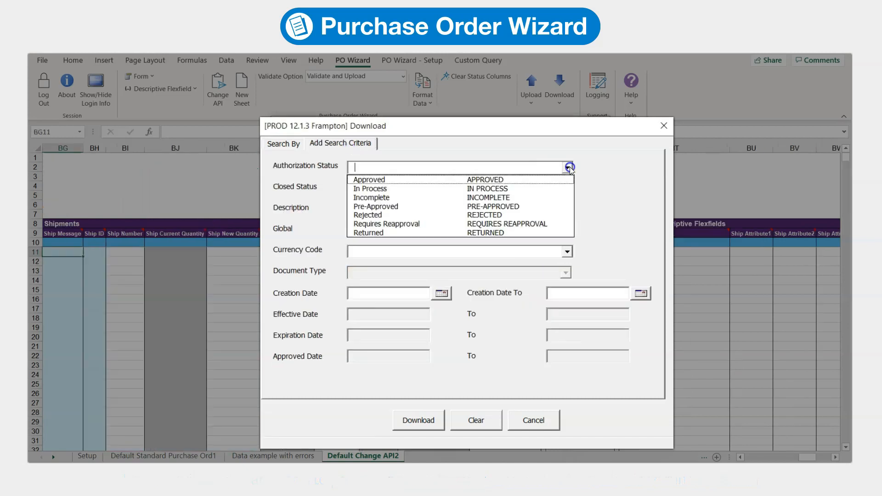
# Step: Add search criteria with authorization status Approved and creation dates from 10/1/2019 to 11/7/2019
pyautogui.click(436, 177)
pyautogui.click(442, 293)
pyautogui.click(552, 236)
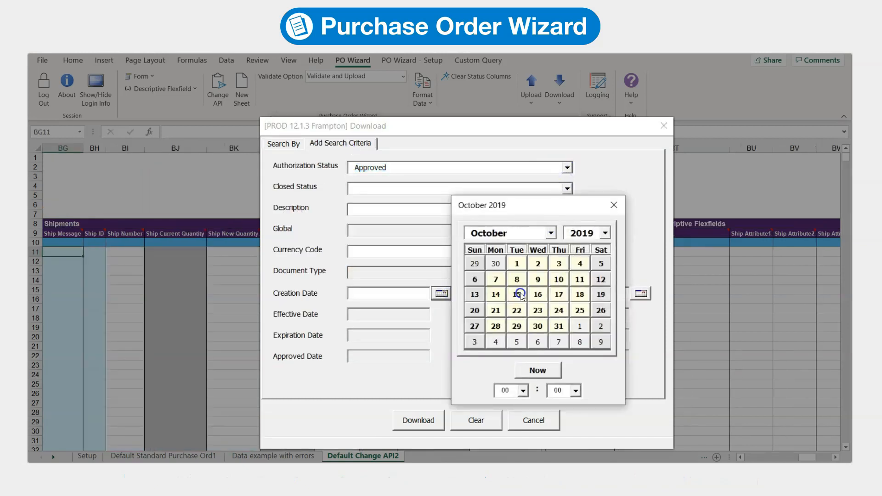
pyautogui.click(516, 263)
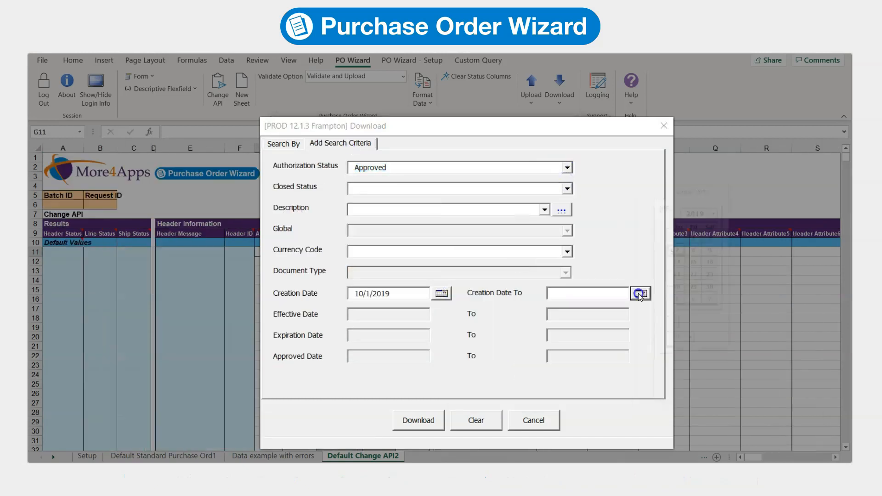
pyautogui.click(641, 293)
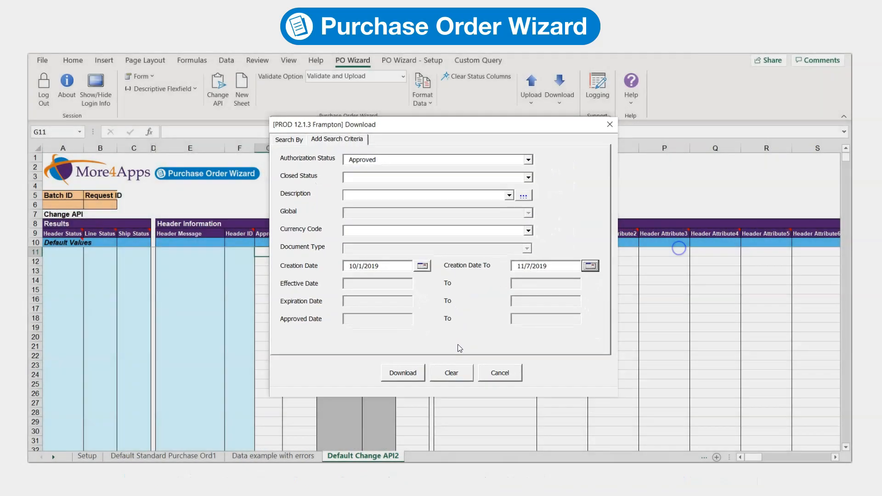
# Step: Download the purchase orders matching the criteria into the sheet and close the download form
pyautogui.click(402, 372)
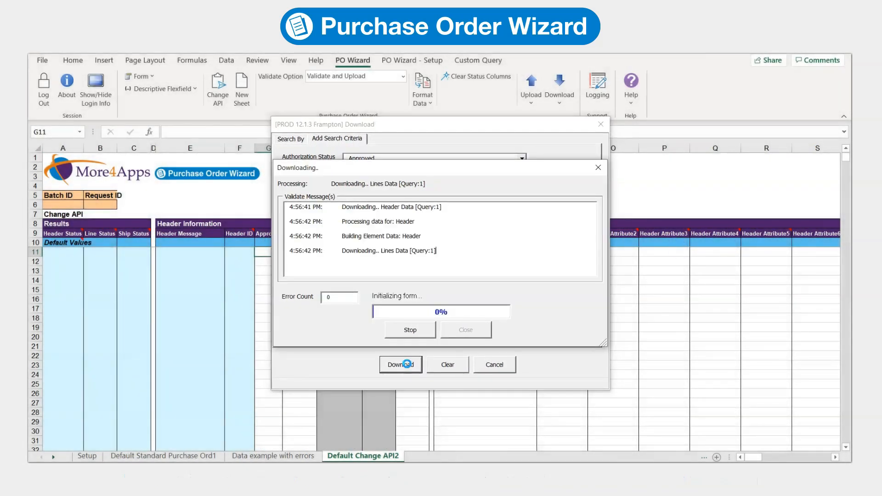
pyautogui.click(456, 293)
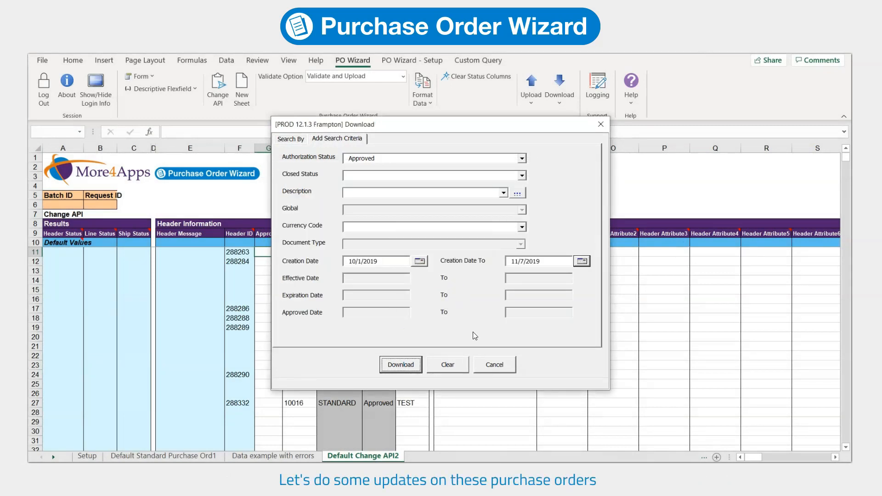
pyautogui.click(602, 125)
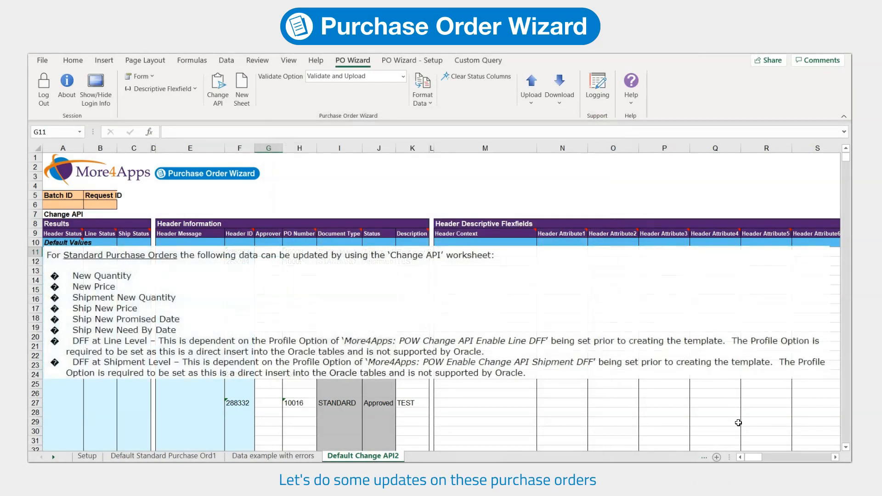
# Step: Enter 30000 as the New Quantity for the Demo1 line in row 19
pyautogui.moveTo(757, 459); pyautogui.dragTo(777, 458)
pyautogui.click(611, 325)
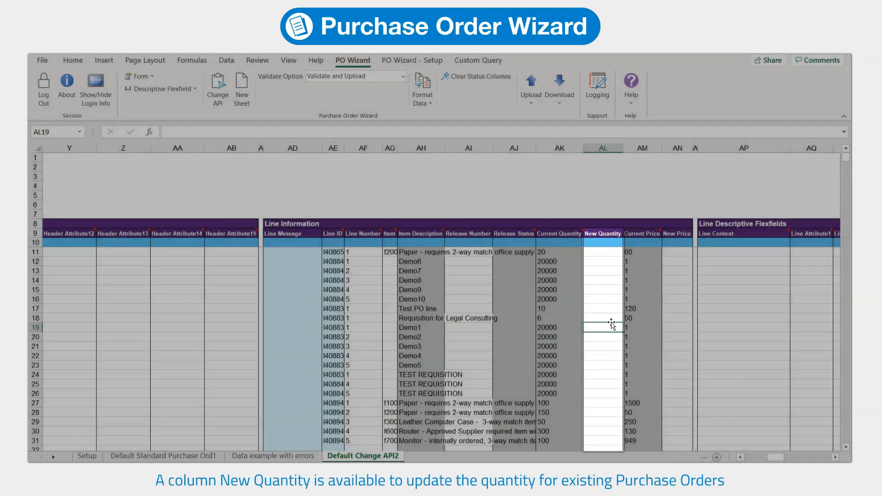
pyautogui.write('30000')
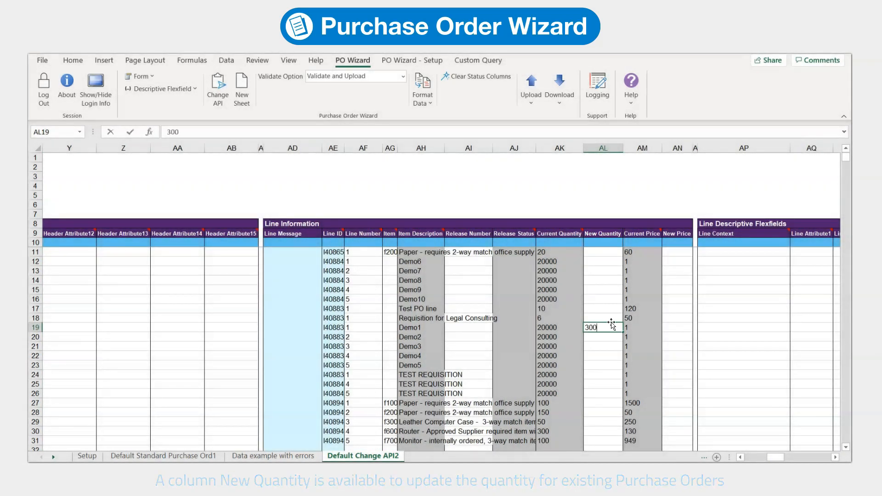
pyautogui.press('Return')
# Step: Calculate the Demo2 line's New Quantity as its current quantity plus 500 and fill the formula down to row 26
pyautogui.write('=')
pyautogui.click(558, 337)
pyautogui.write('+')
pyautogui.write('500')
pyautogui.press('Return')
pyautogui.click(612, 337)
pyautogui.moveTo(622, 341); pyautogui.dragTo(622, 397)
# Step: Upload only the lines in rows 19 to 26 and check their result statuses
pyautogui.moveTo(605, 326); pyautogui.dragTo(602, 394)
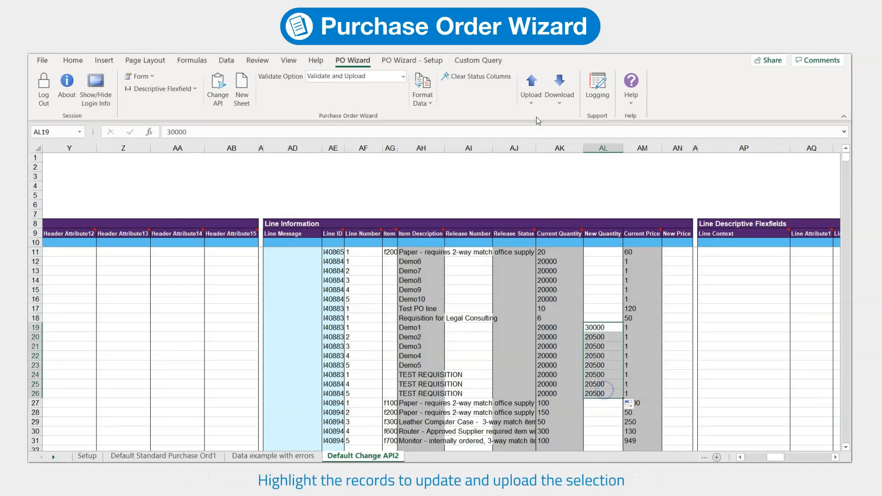
pyautogui.click(533, 104)
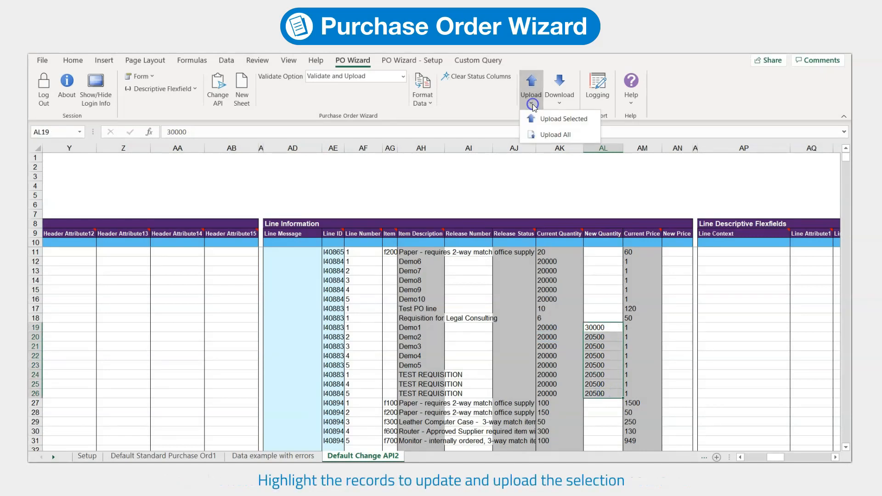
pyautogui.click(578, 120)
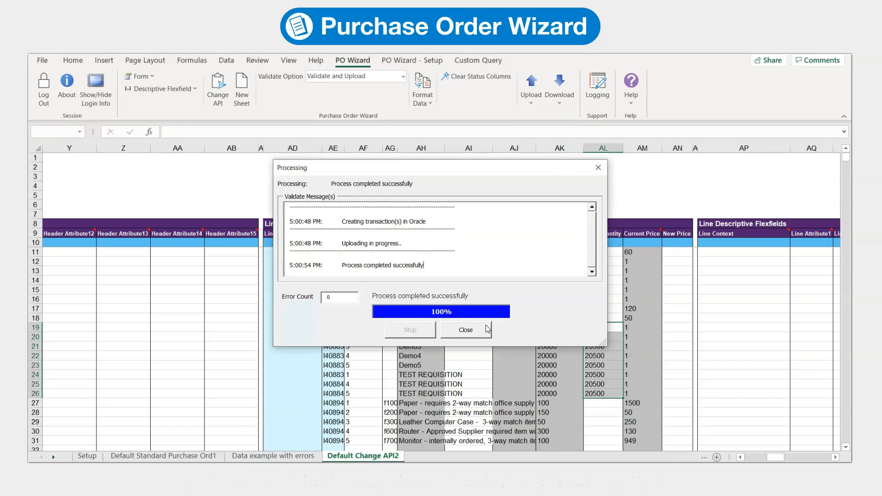
pyautogui.click(487, 327)
pyautogui.moveTo(780, 460); pyautogui.dragTo(757, 458)
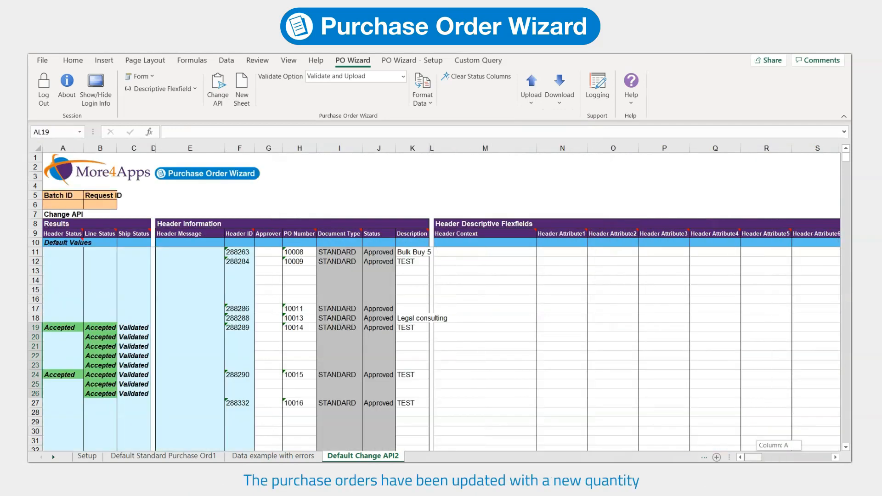
# Step: Calculate New Price in row 27 as the current price times 1.10 and fill the formula down to row 31
pyautogui.moveTo(757, 459); pyautogui.dragTo(777, 457)
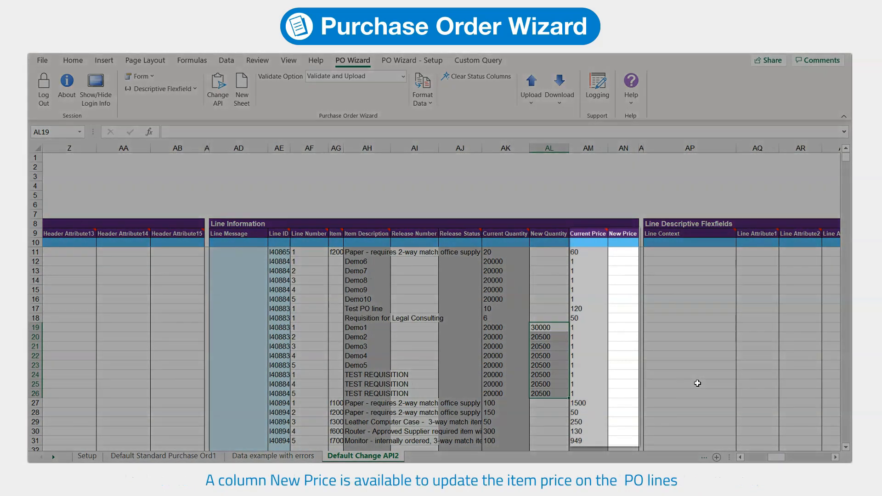
pyautogui.click(628, 404)
pyautogui.write('=')
pyautogui.click(596, 403)
pyautogui.write('*1.10')
pyautogui.press('Return')
pyautogui.click(630, 402)
pyautogui.moveTo(638, 408); pyautogui.dragTo(641, 445)
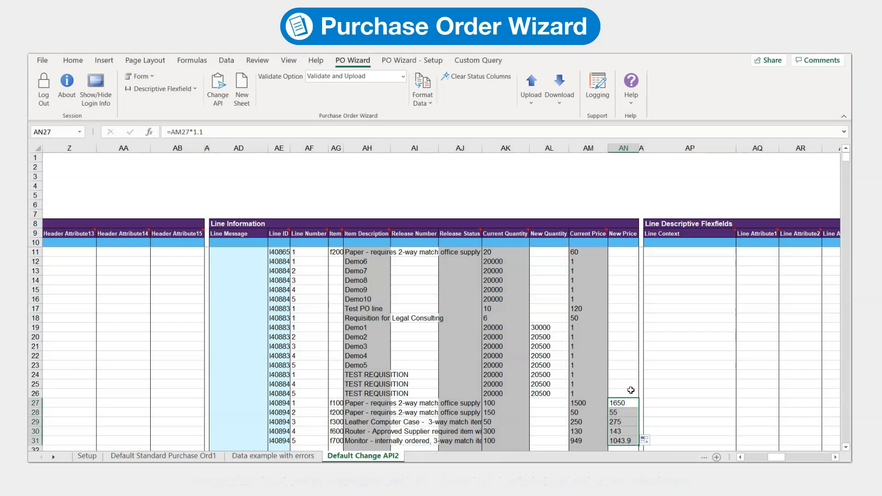
# Step: Upload only the repriced lines in rows 27 to 31 and dismiss the processing log
pyautogui.click(533, 102)
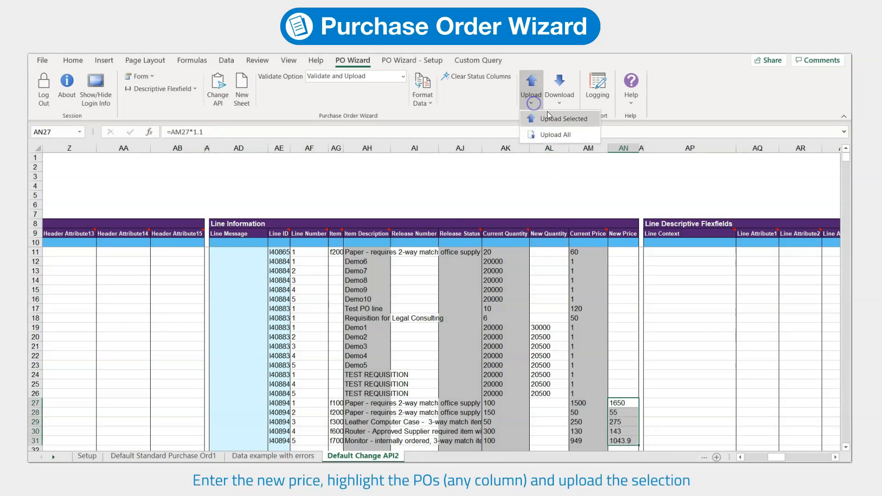
pyautogui.click(558, 119)
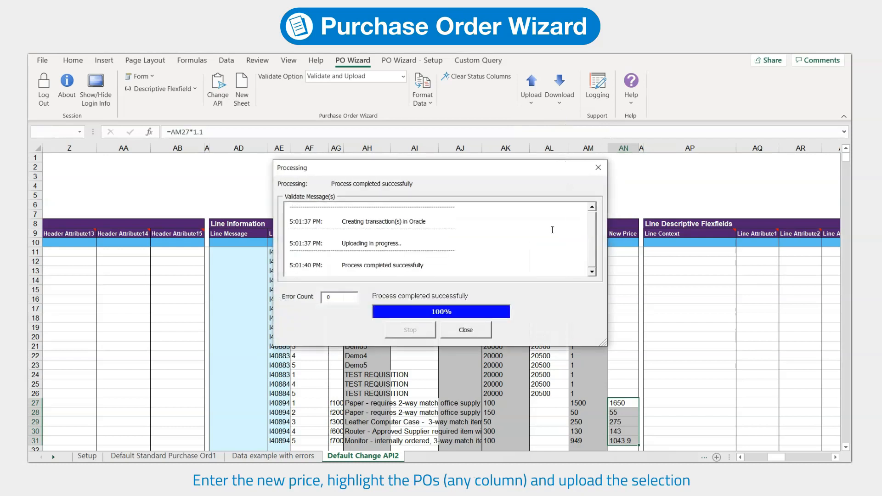
pyautogui.click(466, 330)
# Step: Set Attribute 13 in the line descriptive flexfield of row 11 to 123
pyautogui.moveTo(780, 458)
pyautogui.mouseDown()
pyautogui.moveTo(745, 458)
pyautogui.moveTo(778, 458)
pyautogui.mouseUp()
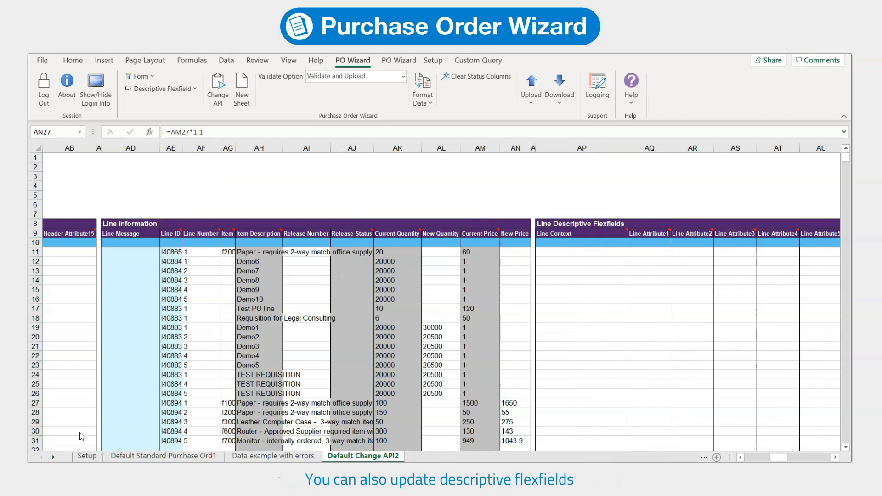
pyautogui.click(642, 251)
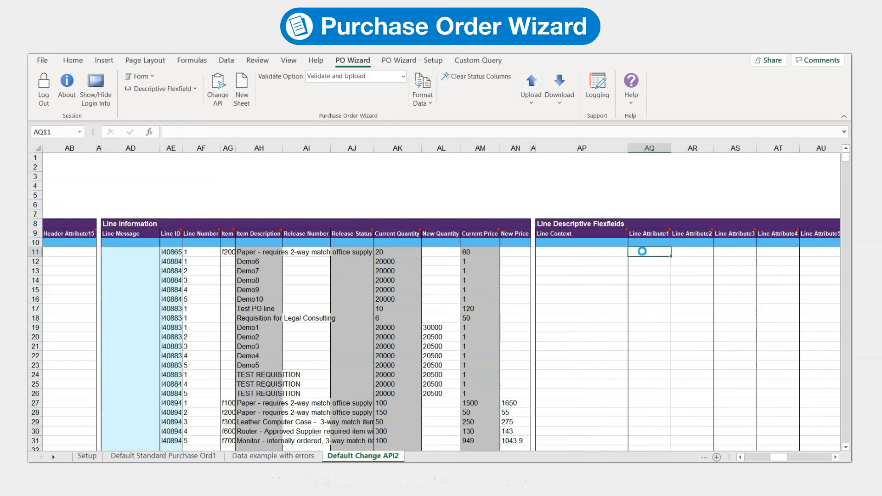
pyautogui.doubleClick(642, 252)
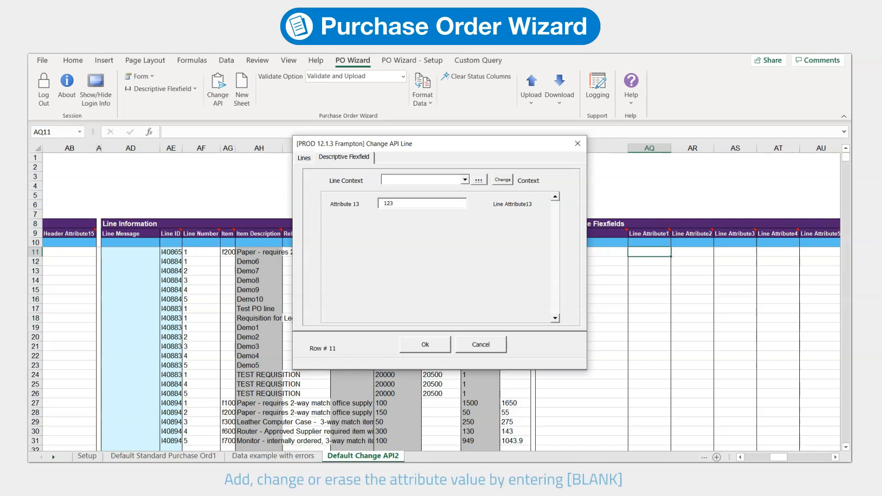
pyautogui.click(438, 345)
# Step: Calculate the Ship New Quantity in row 11 as the current shipment quantity plus 5
pyautogui.moveTo(778, 457); pyautogui.dragTo(803, 459)
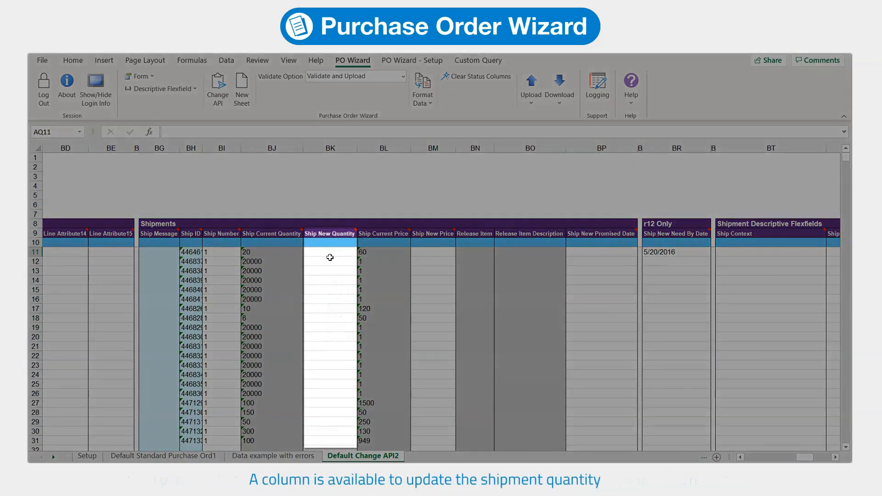
pyautogui.click(330, 255)
pyautogui.write('=')
pyautogui.click(288, 252)
pyautogui.write('+5')
pyautogui.press('Return')
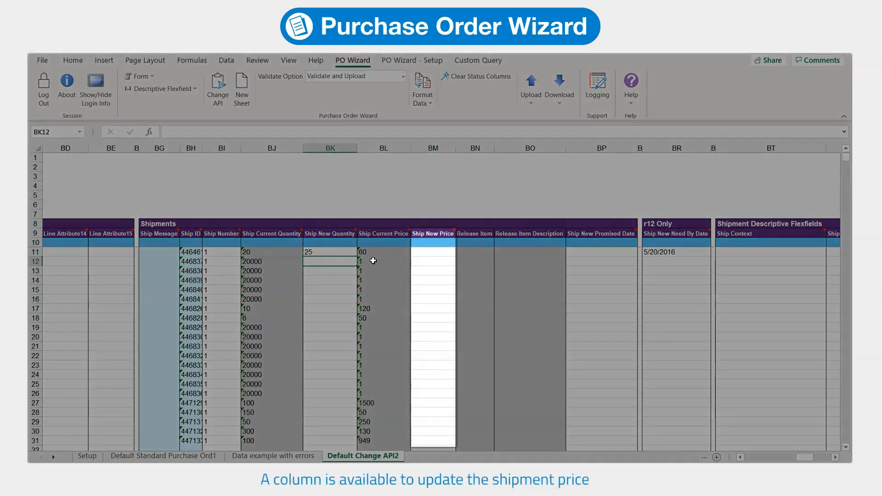
# Step: Calculate the Ship New Price in row 11 as the current shipment price times 1.05
pyautogui.click(427, 252)
pyautogui.write('=')
pyautogui.click(398, 255)
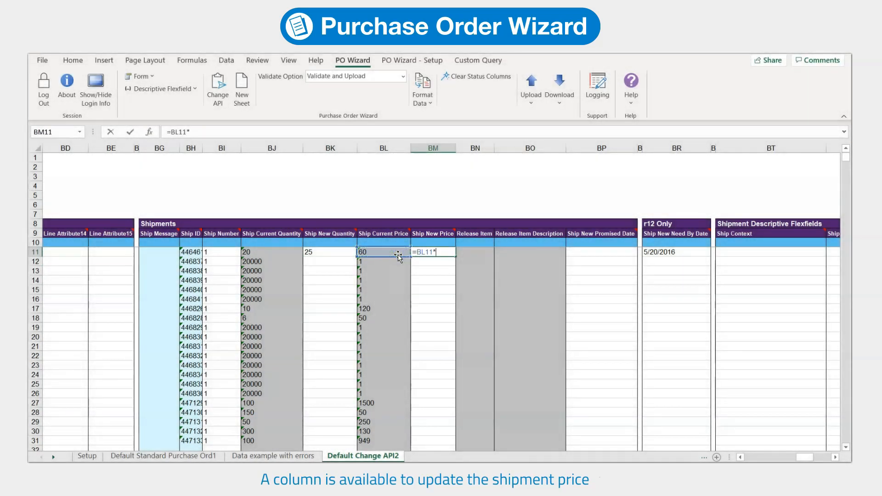
pyautogui.write('*1.05')
pyautogui.press('Return')
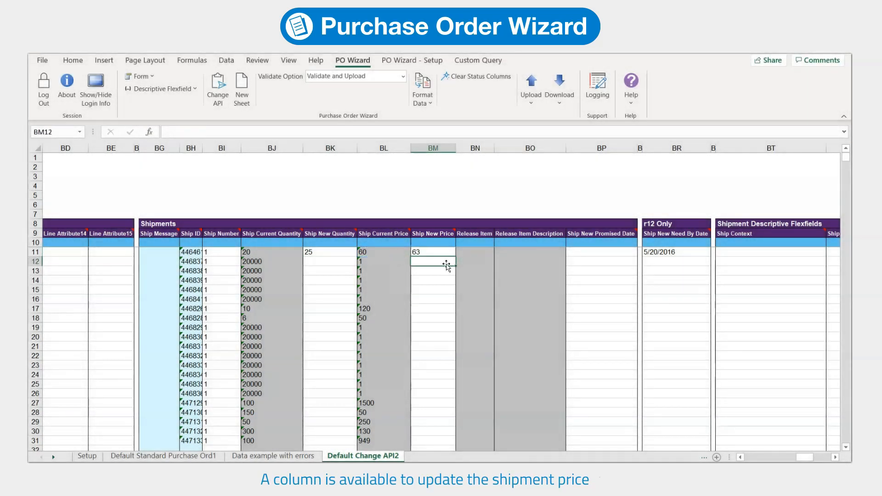
# Step: Set the Ship New Promised Date in row 11 with the formula =today()+10
pyautogui.click(611, 252)
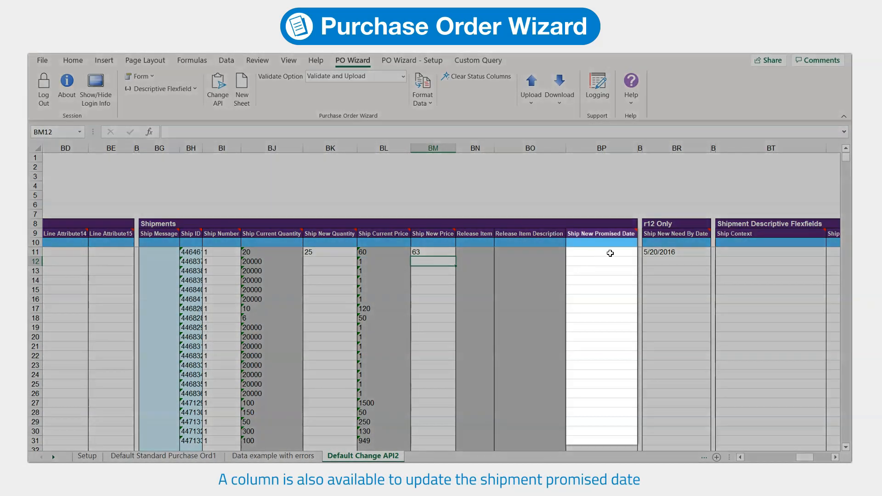
pyautogui.write('=today()+10')
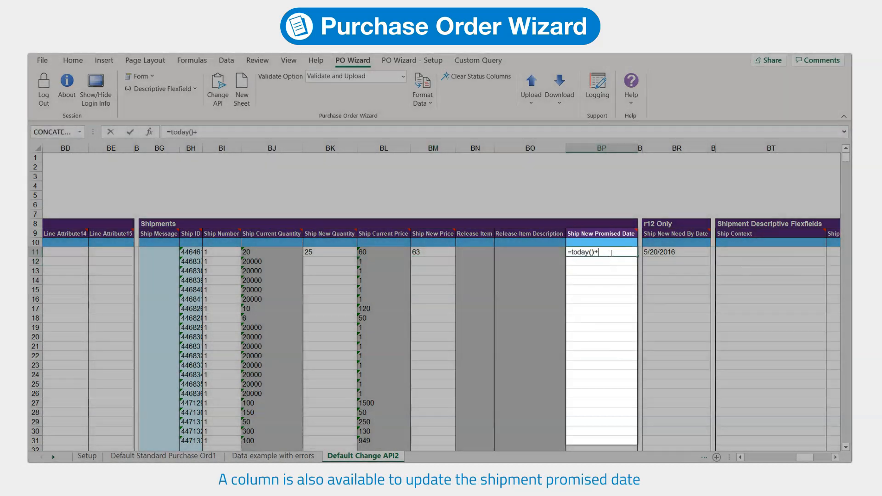
pyautogui.press('Return')
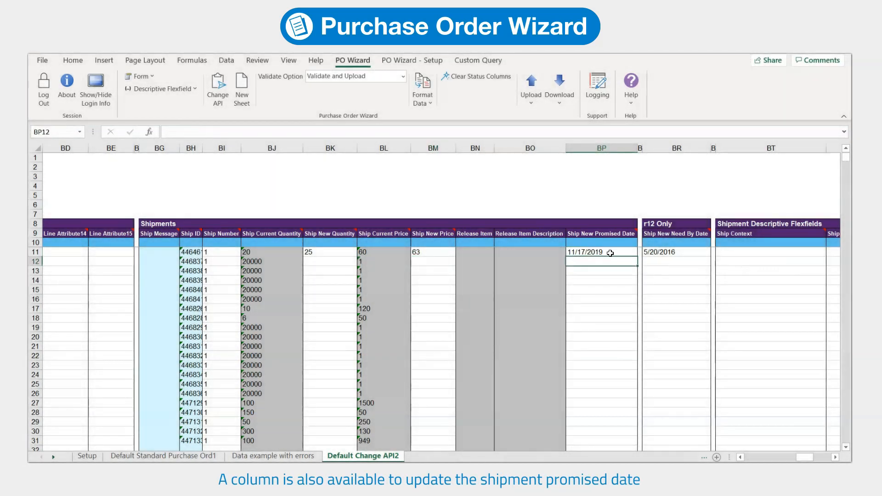
# Step: Set the Ship New Need By Date in row 12 to =today()+20 and fill it down to row 16
pyautogui.click(672, 261)
pyautogui.write('=today()+20')
pyautogui.hotkey('ctrl', 'Return')
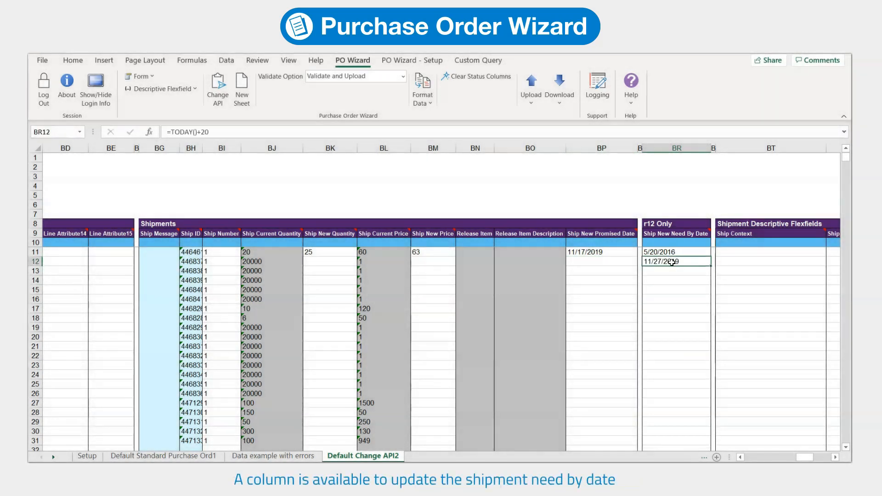
pyautogui.moveTo(712, 265); pyautogui.dragTo(711, 302)
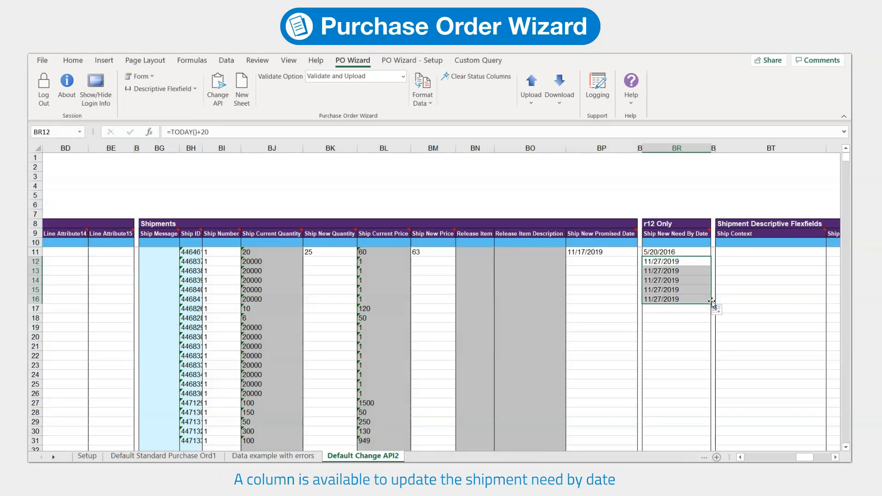
# Step: Upload only the shipments in rows 11 to 16 and check their result statuses
pyautogui.moveTo(673, 252); pyautogui.dragTo(671, 300)
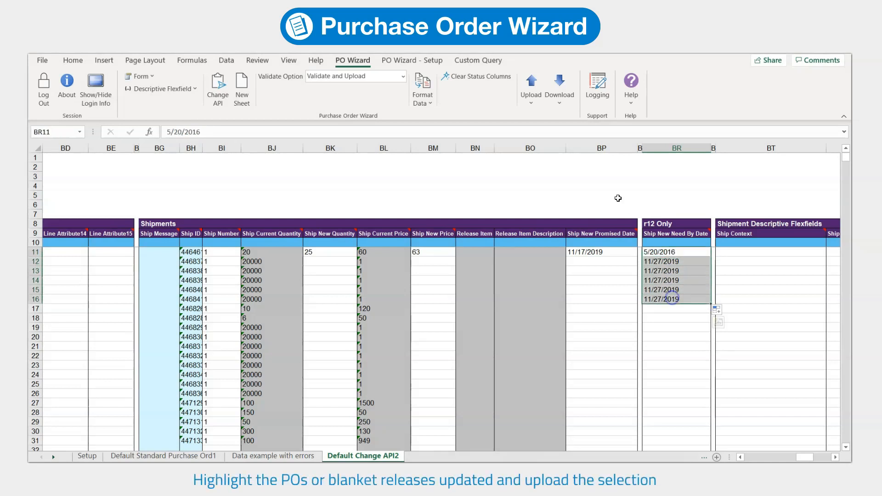
pyautogui.click(526, 104)
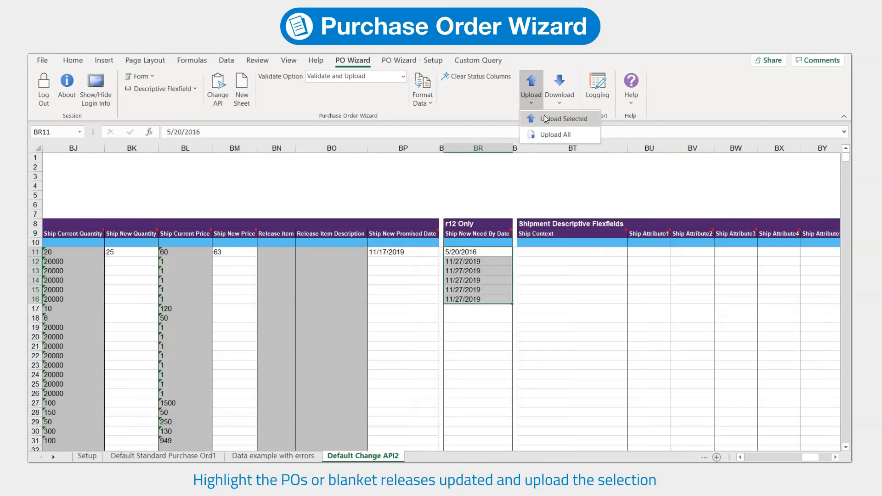
pyautogui.click(545, 119)
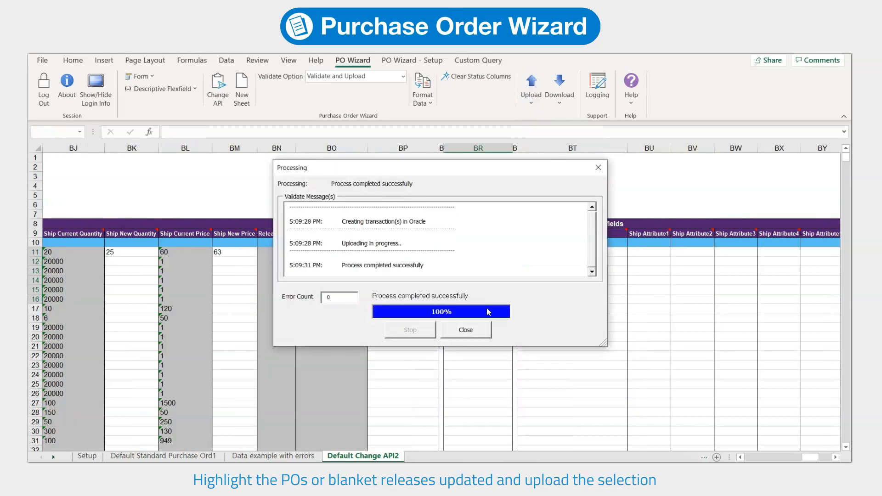
pyautogui.click(478, 330)
pyautogui.moveTo(811, 457); pyautogui.dragTo(743, 458)
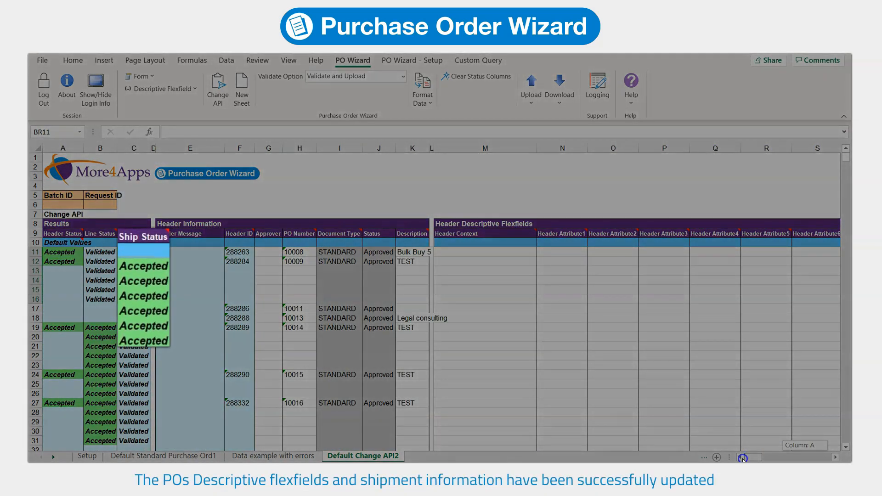